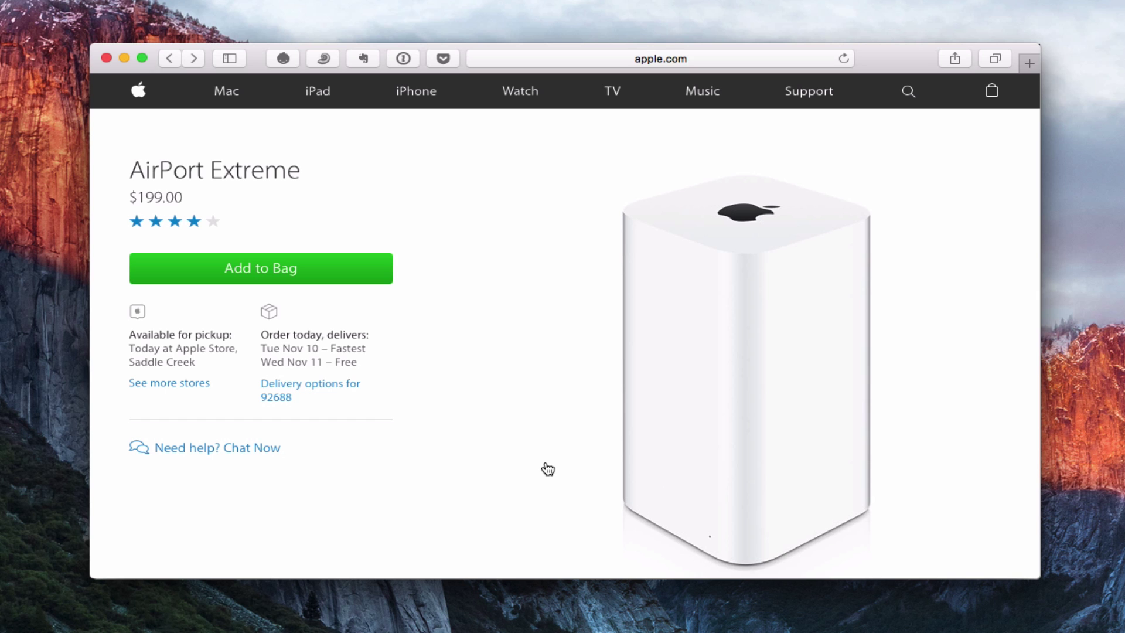
Review the AirPort Extreme's product information and rear port layout on the Apple store page, and put the browser window away.
scroll(548, 468, down, 15)
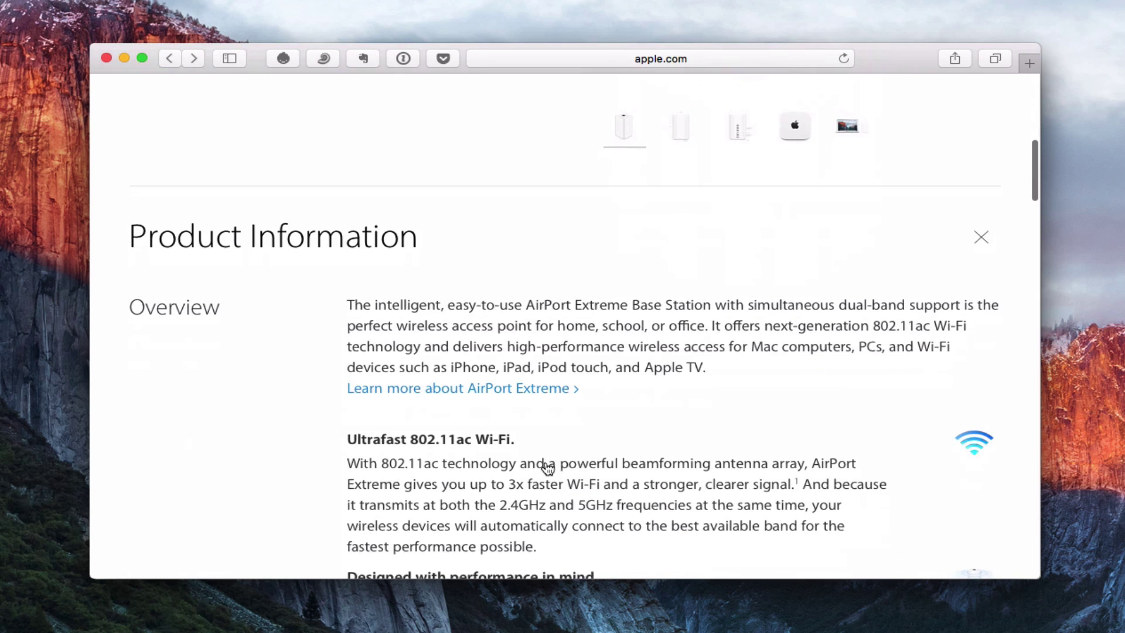
scroll(545, 462, down, 3)
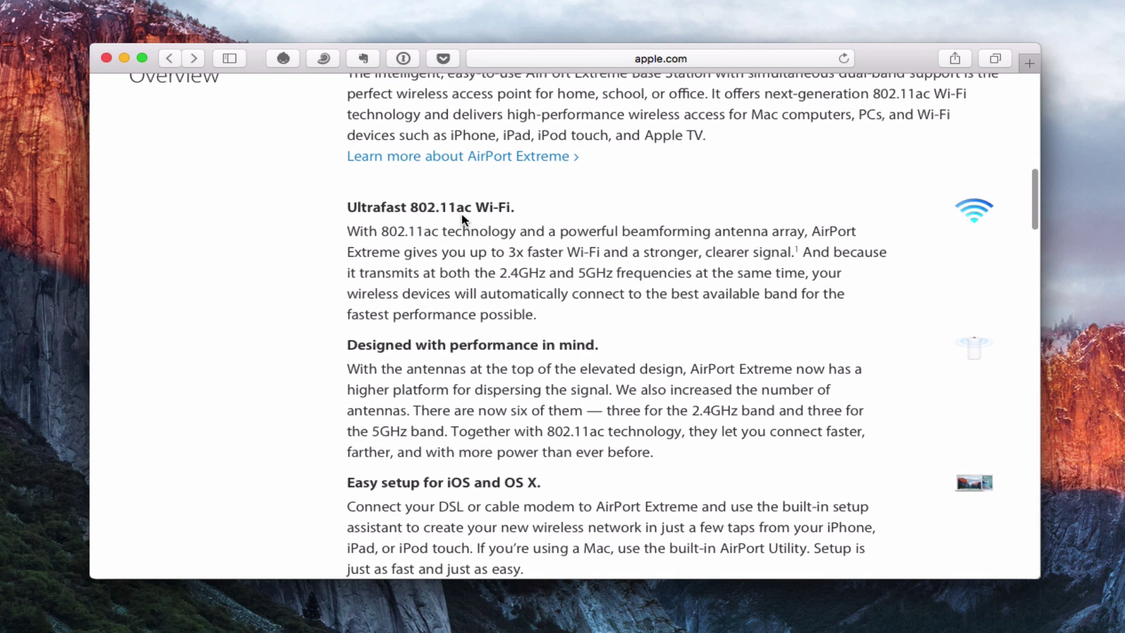
scroll(519, 270, down, 5)
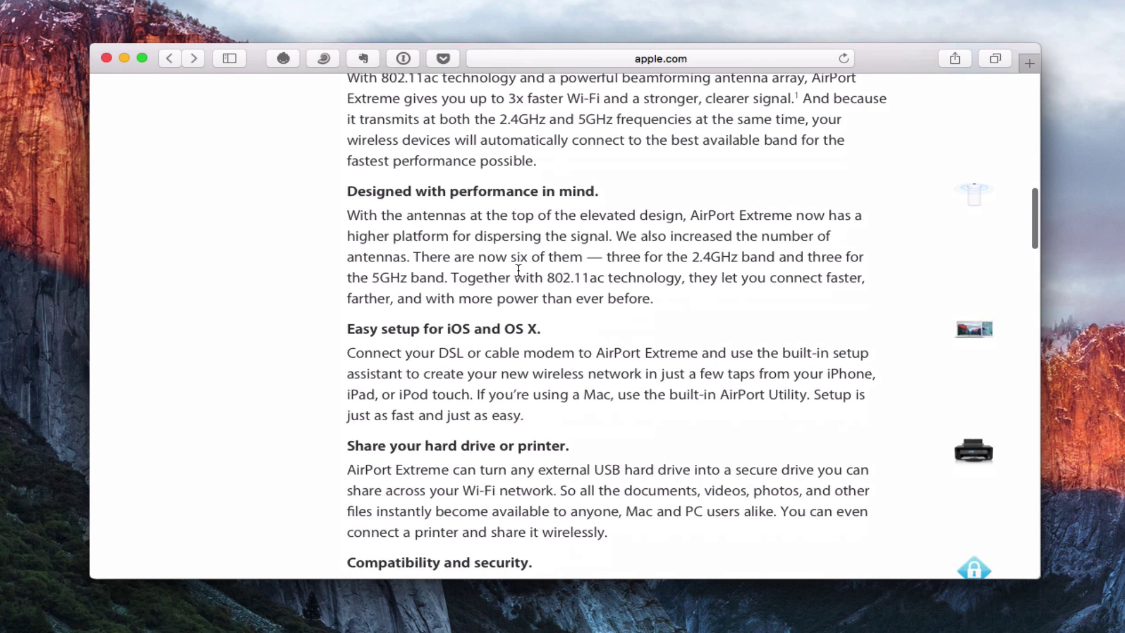
scroll(519, 270, down, 5)
scroll(518, 270, up, 15)
scroll(590, 334, up, 5)
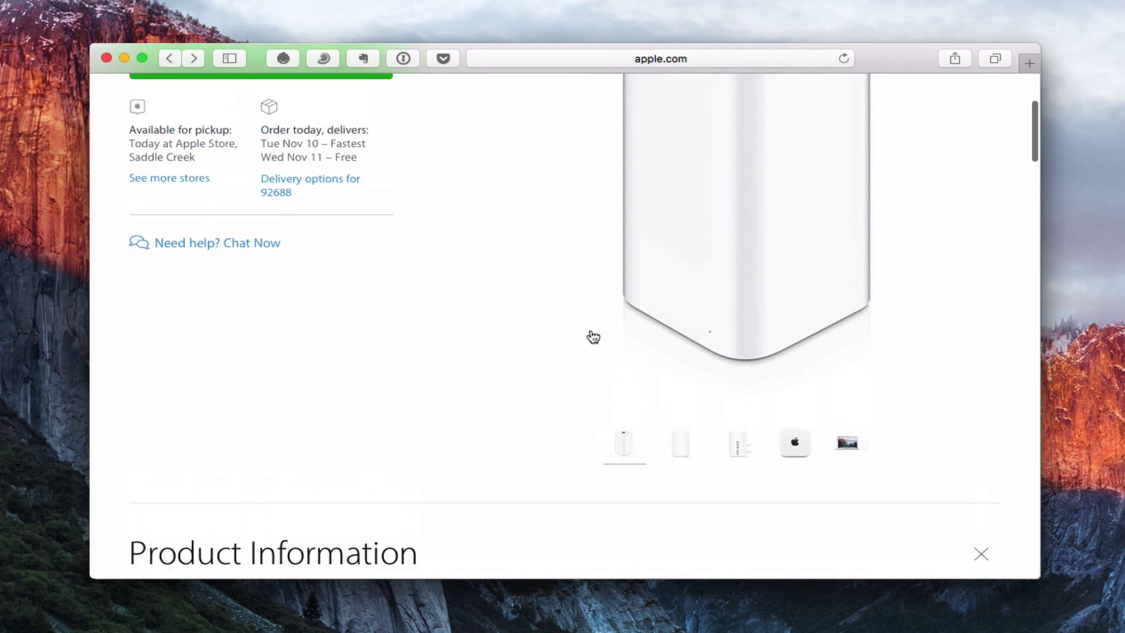
click(741, 550)
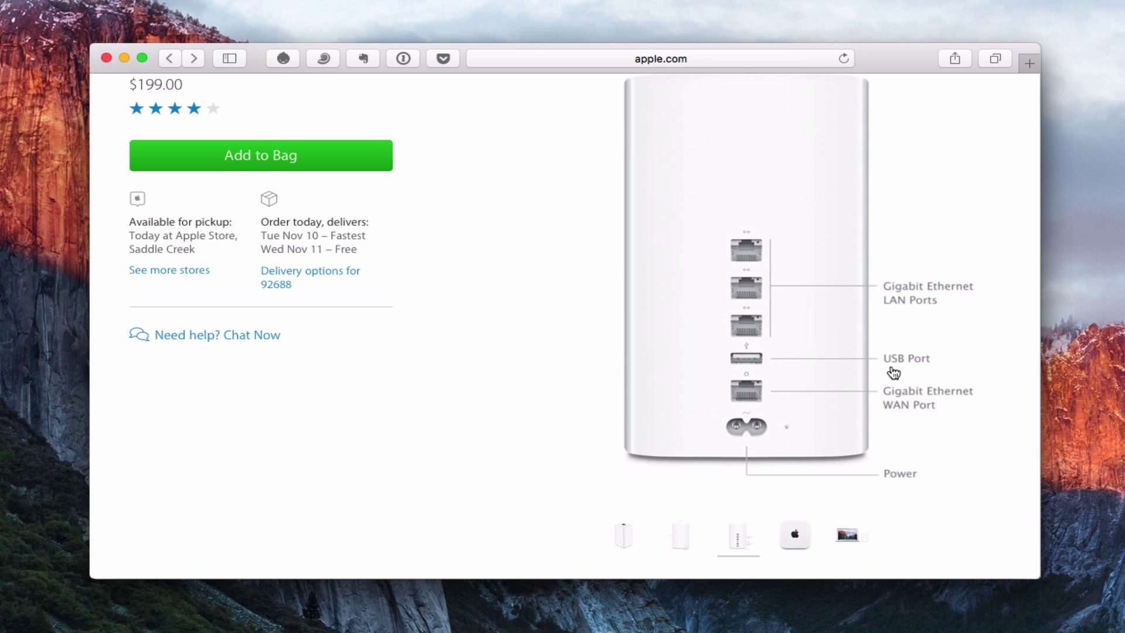
scroll(513, 336, up, 3)
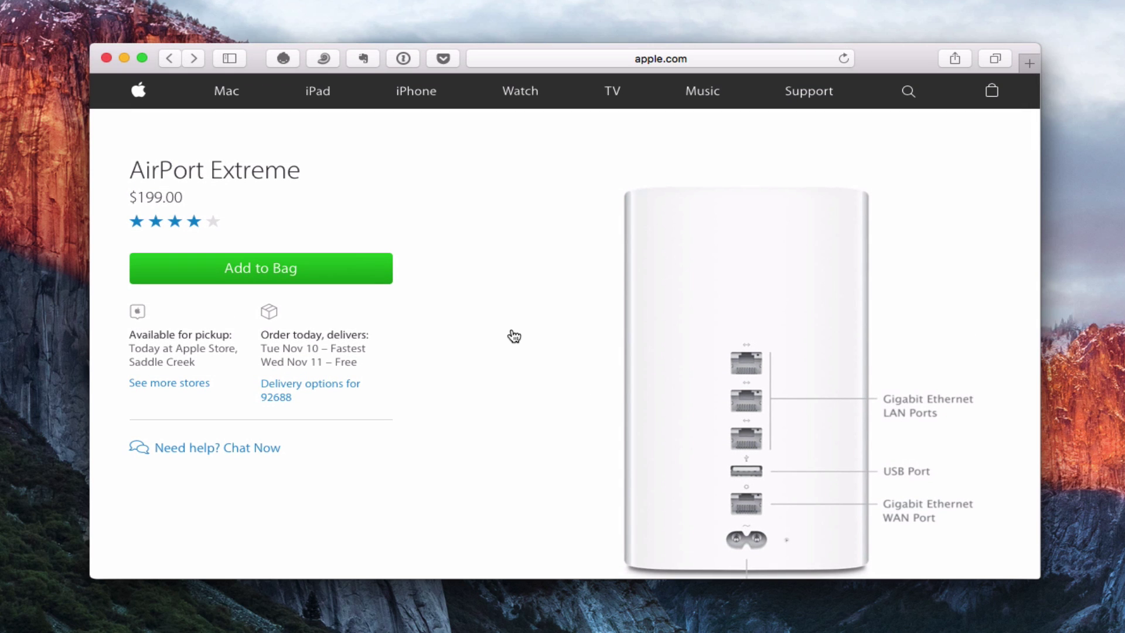
click(125, 59)
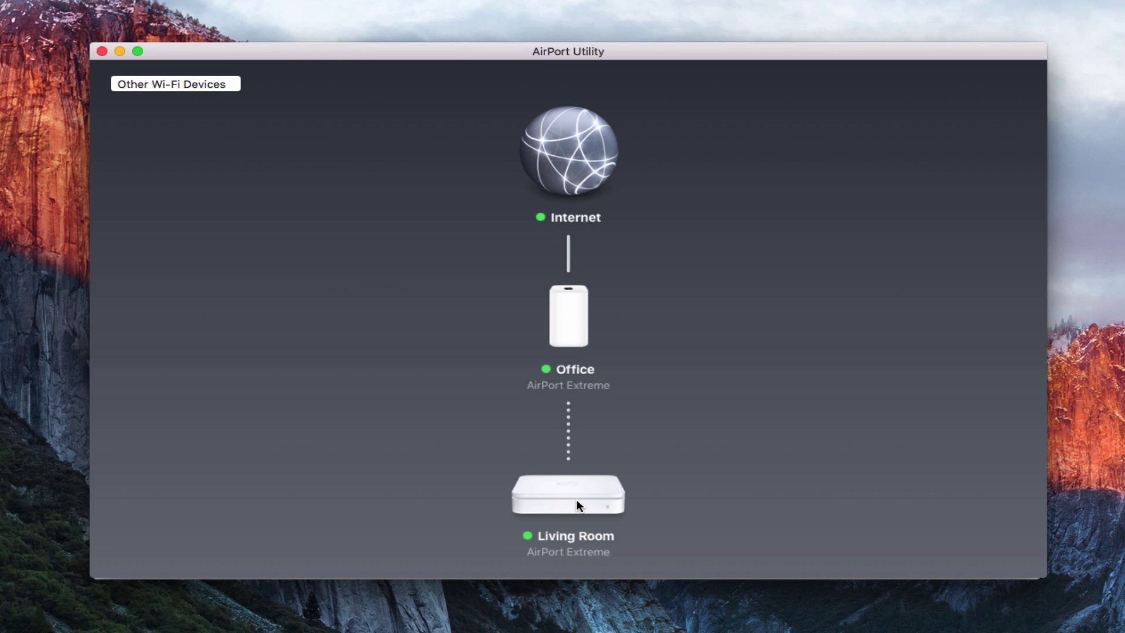
Open the Office base station's network settings in AirPort Utility and review the available router modes.
click(571, 316)
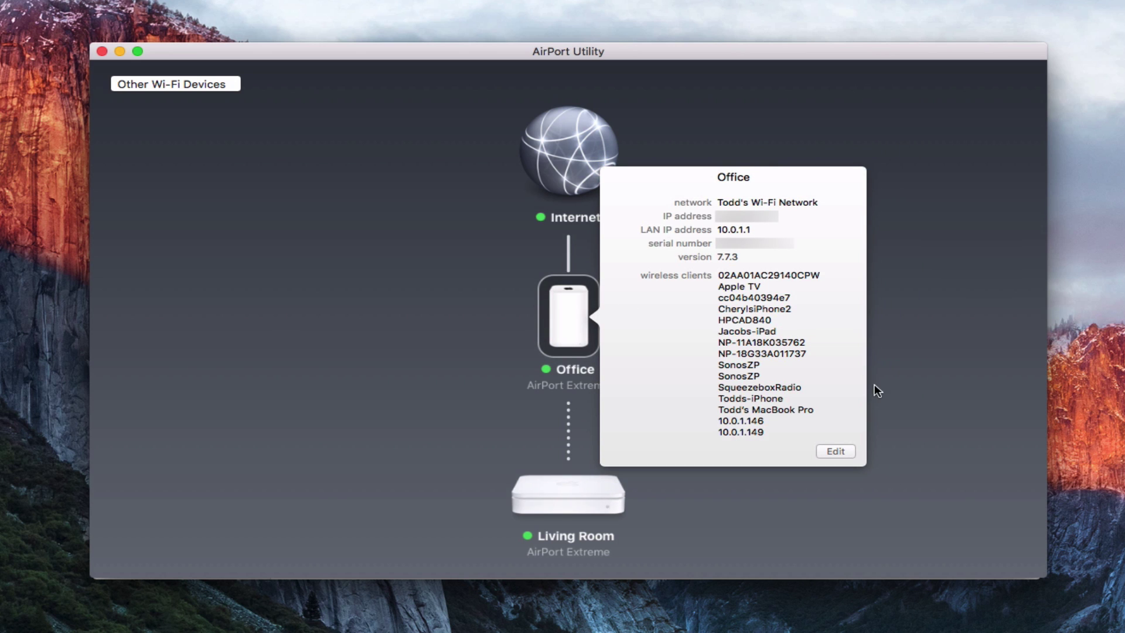
click(836, 450)
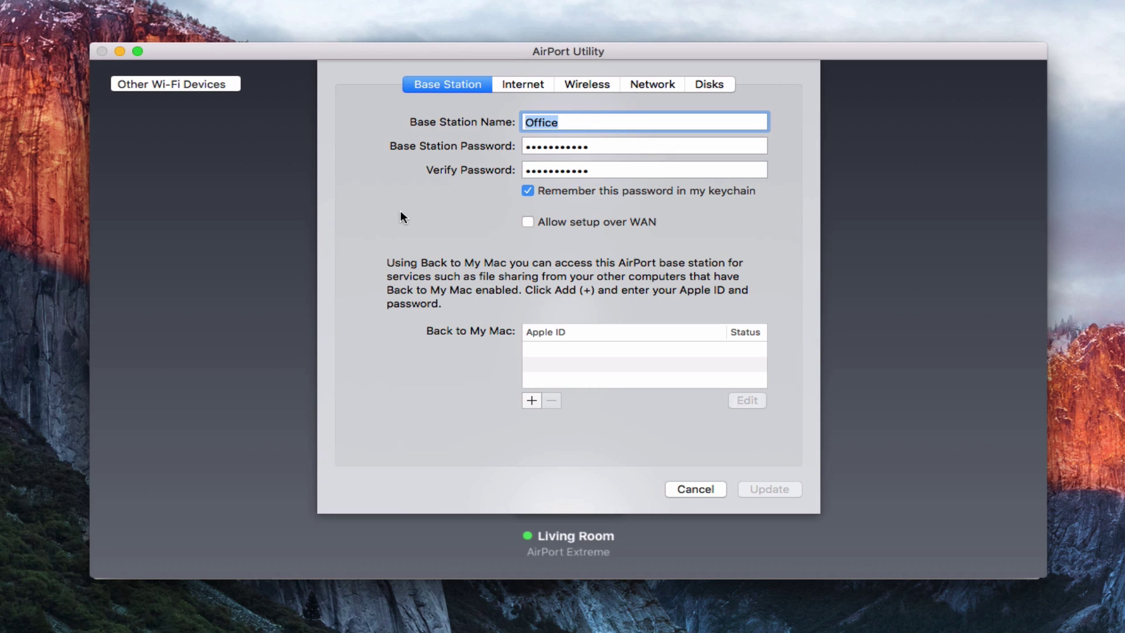
click(646, 87)
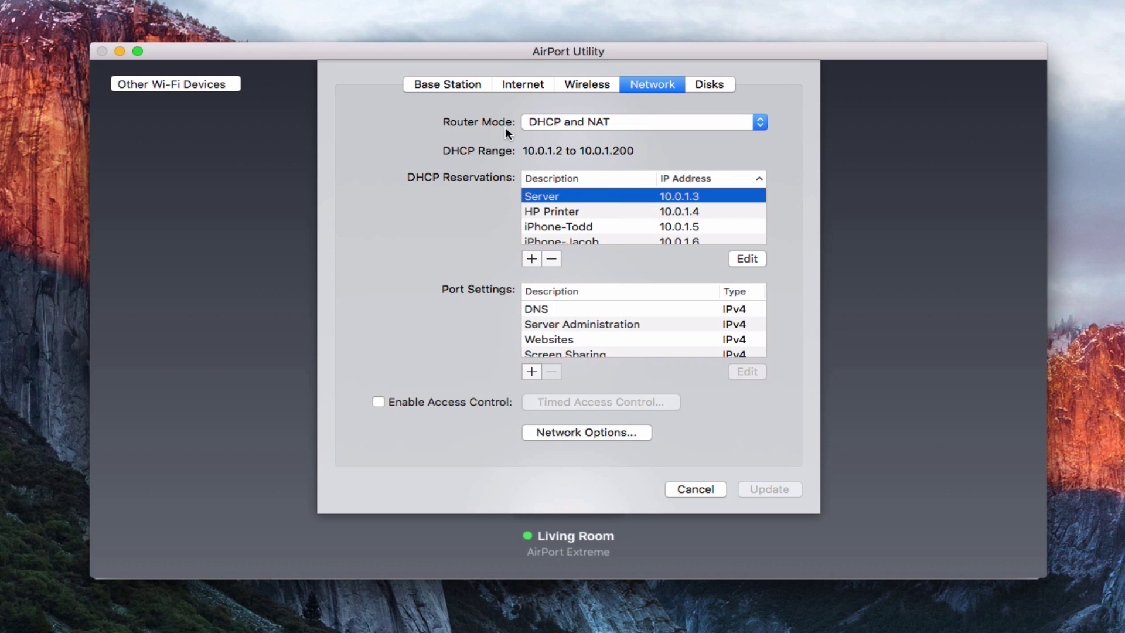
click(760, 123)
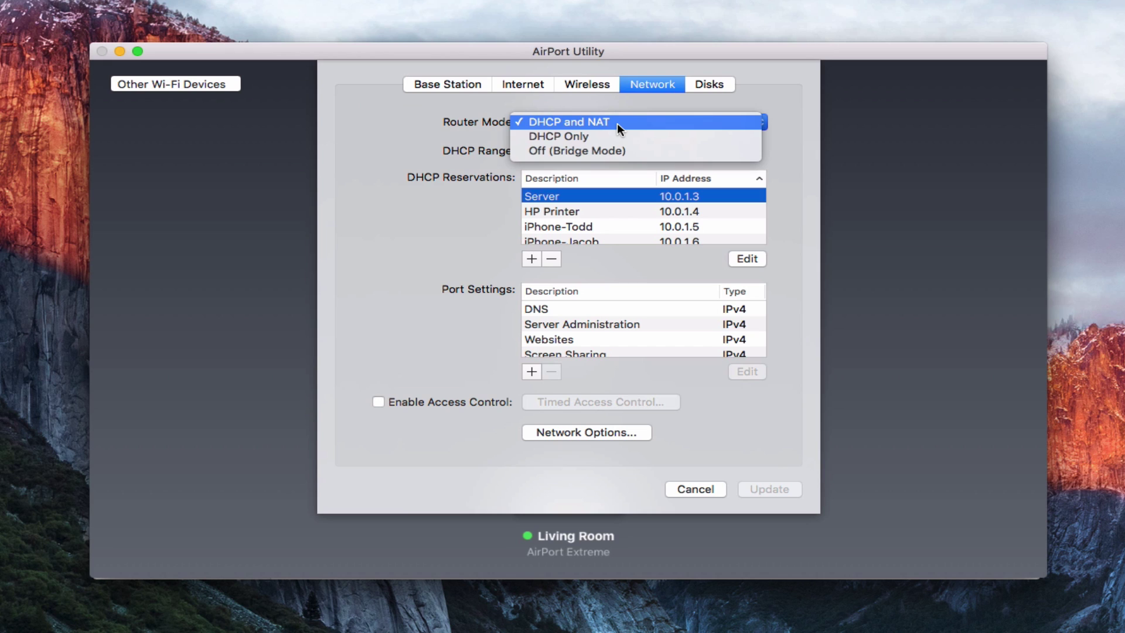
click(389, 128)
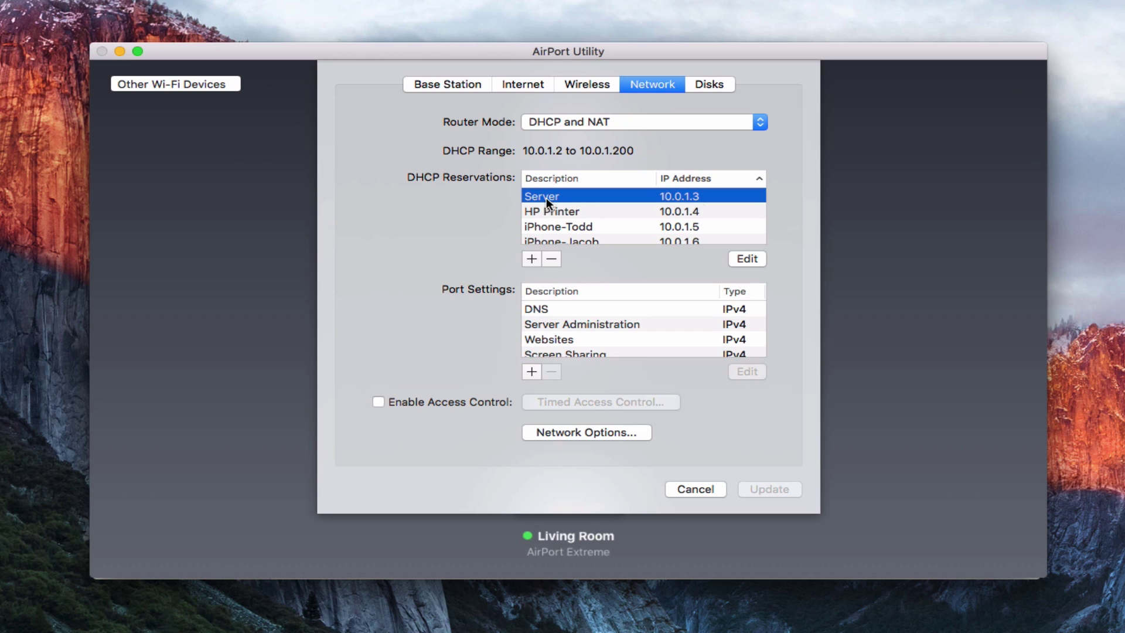
Start a new DHCP reservation described as "server" and check the options for reserving the address, keeping MAC Address.
click(532, 258)
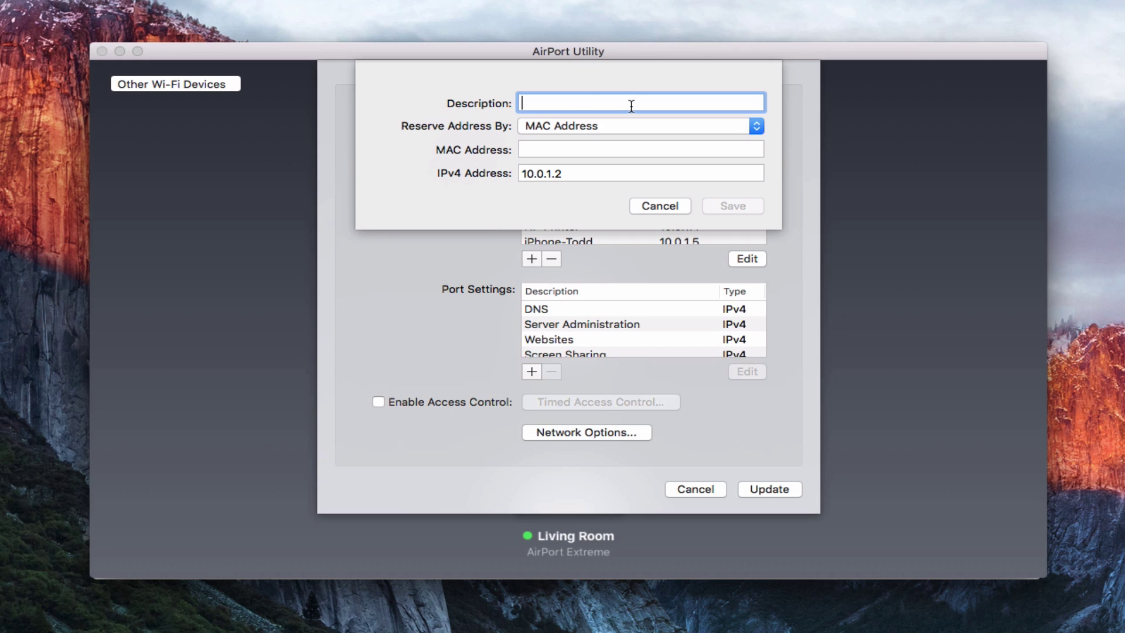
text(server)
click(759, 125)
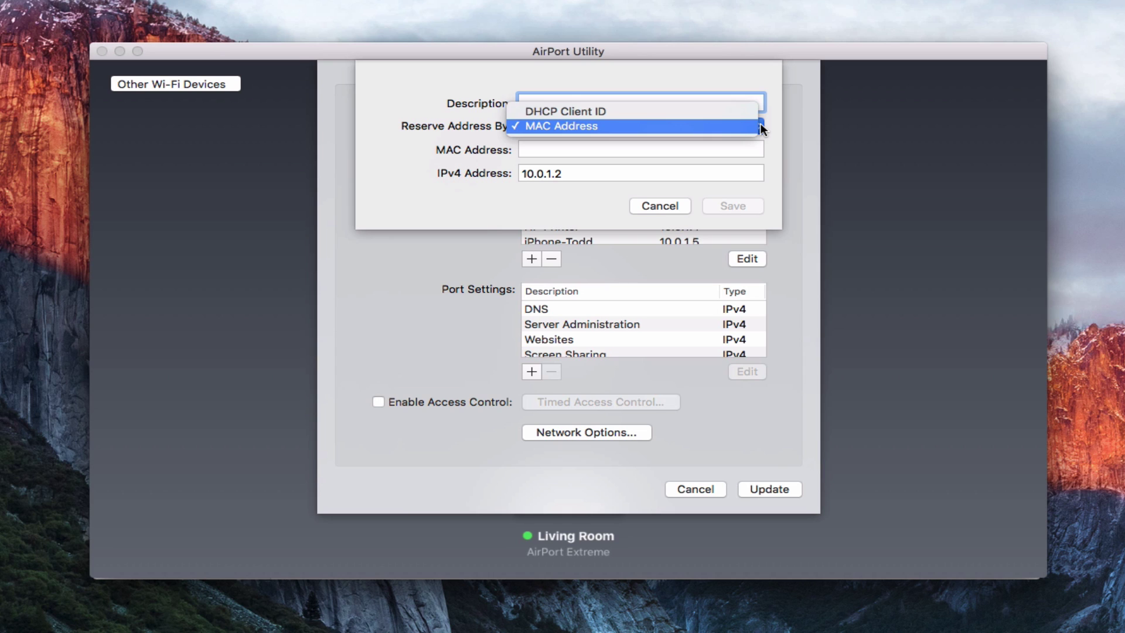
click(772, 127)
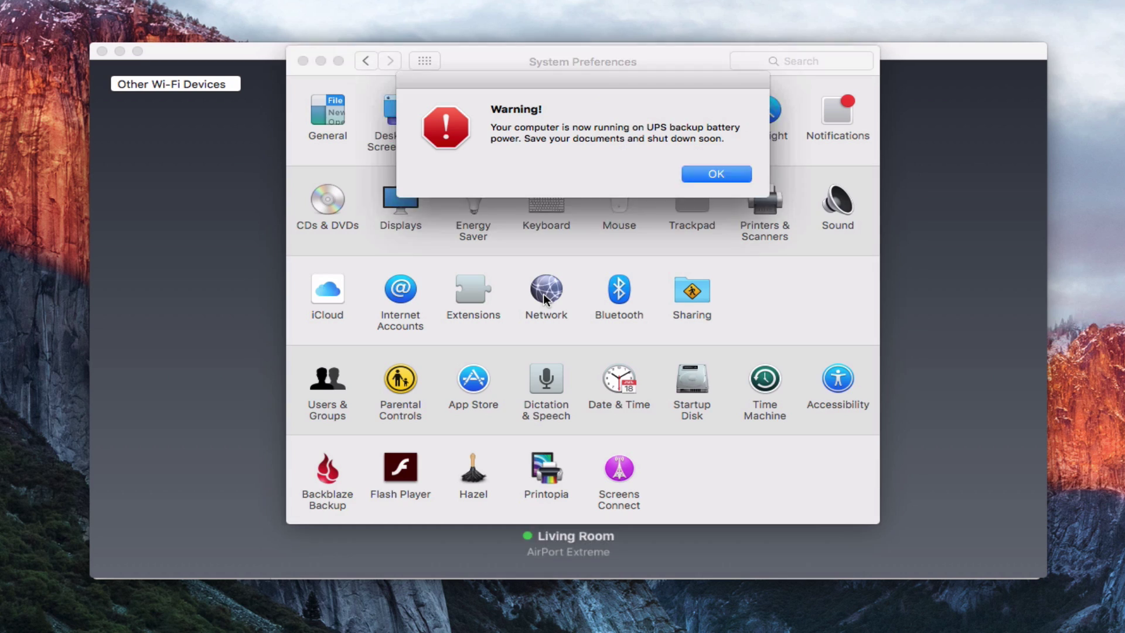
Look up the Ethernet connection's MAC address in System Preferences, leaving its settings as they are, and return to AirPort Utility.
click(543, 294)
click(703, 174)
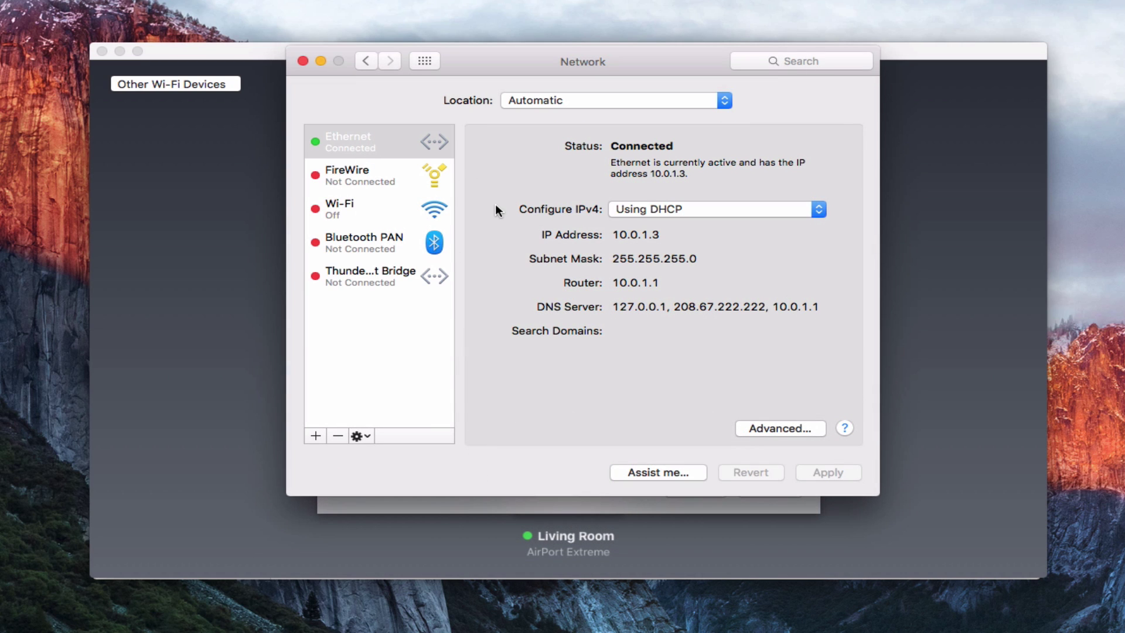
click(772, 428)
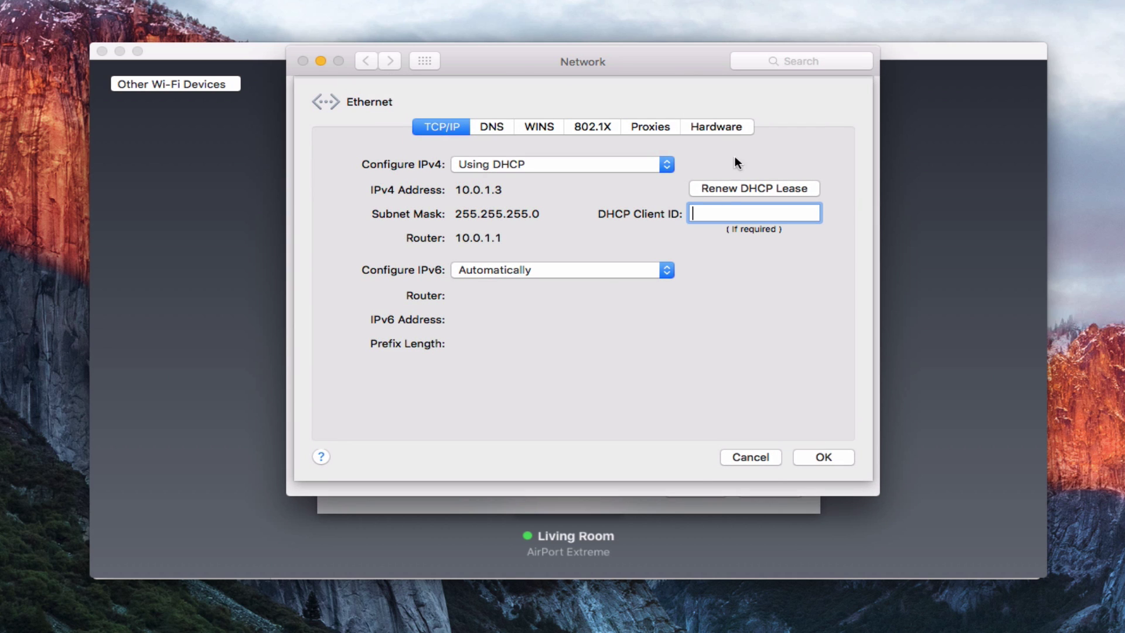
click(729, 128)
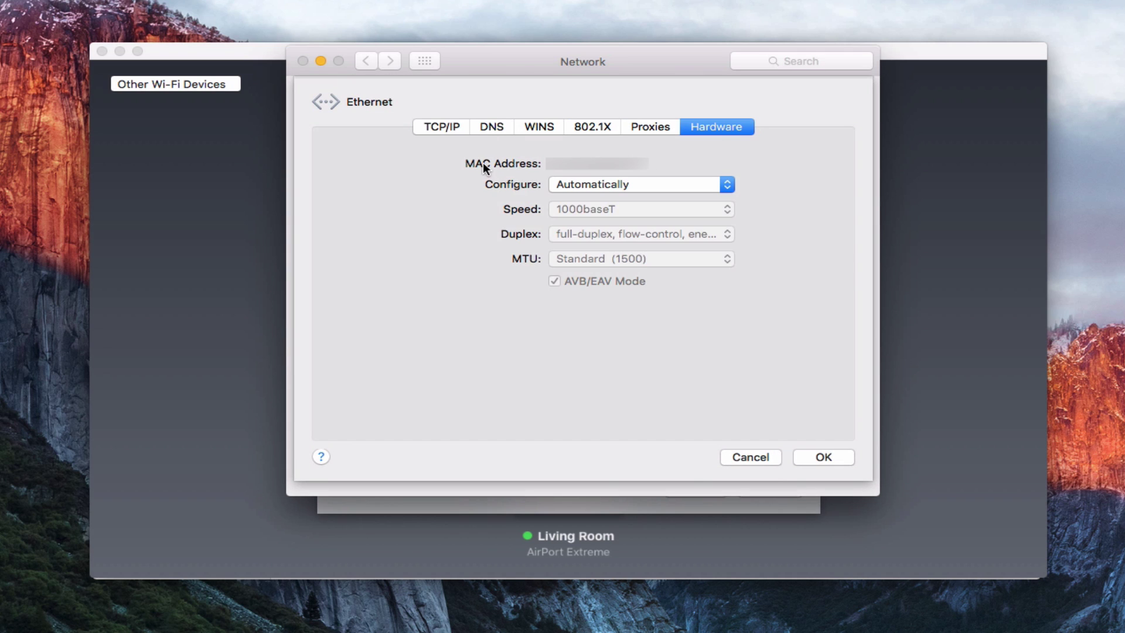
drag(649, 164, 550, 159)
click(751, 457)
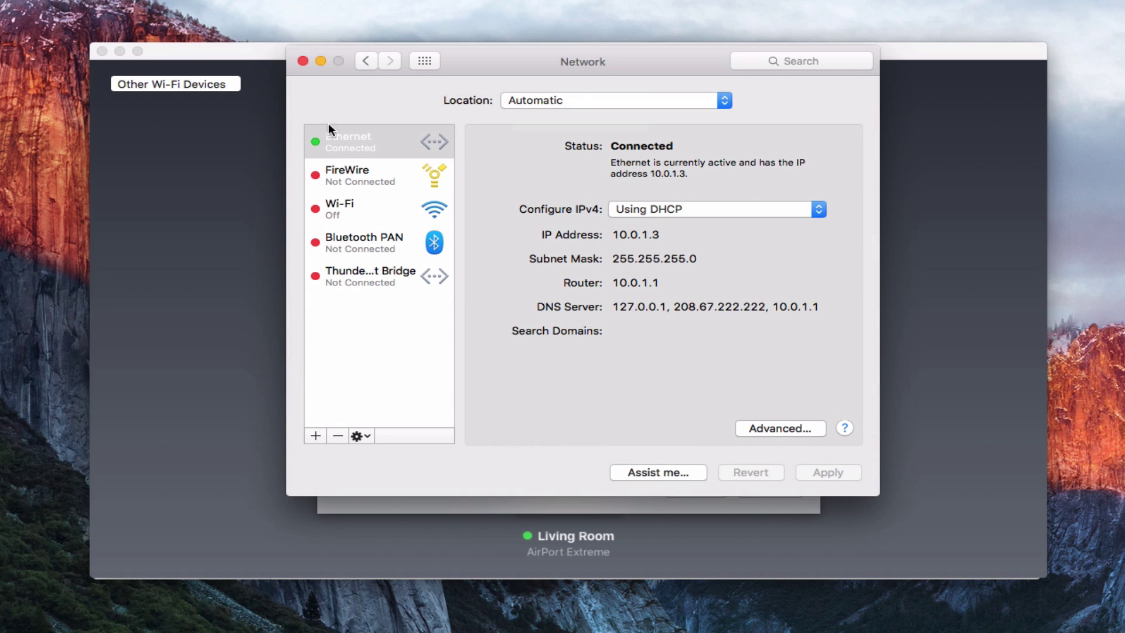
click(424, 61)
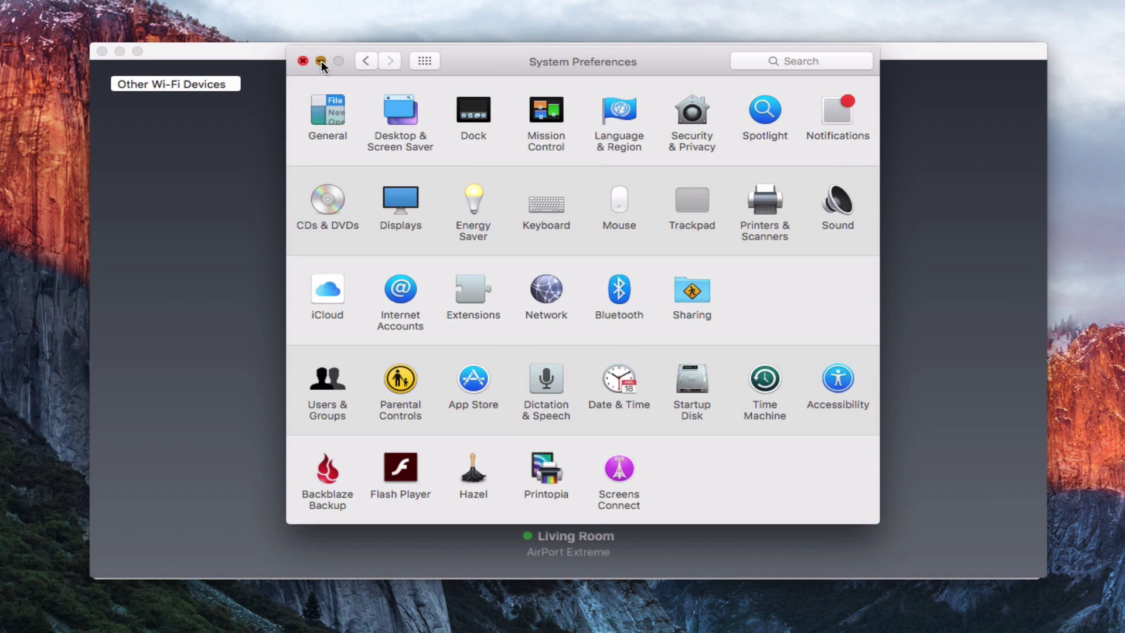
click(321, 61)
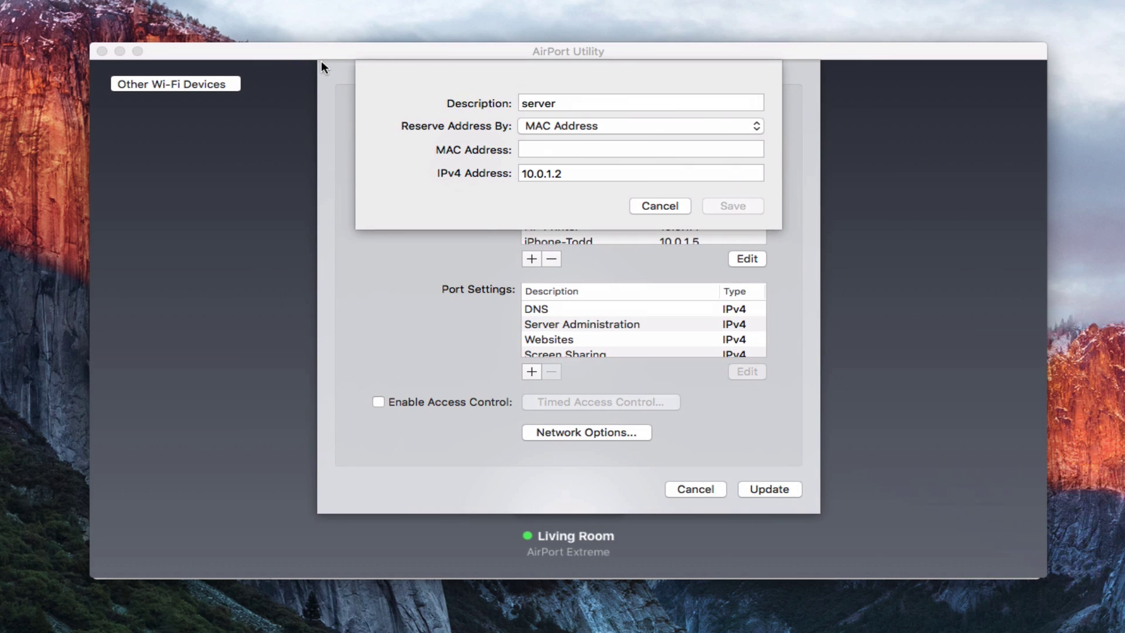
Try setting the new reservation's IPv4 address to 10.0.1.3, and discard the reservation.
click(531, 148)
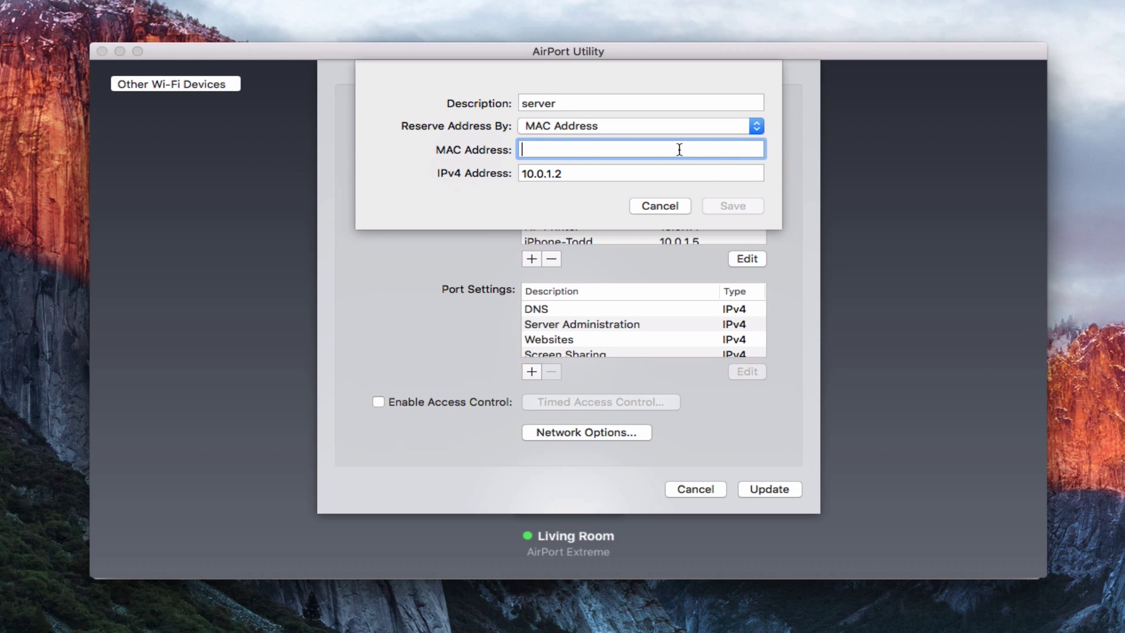
click(566, 172)
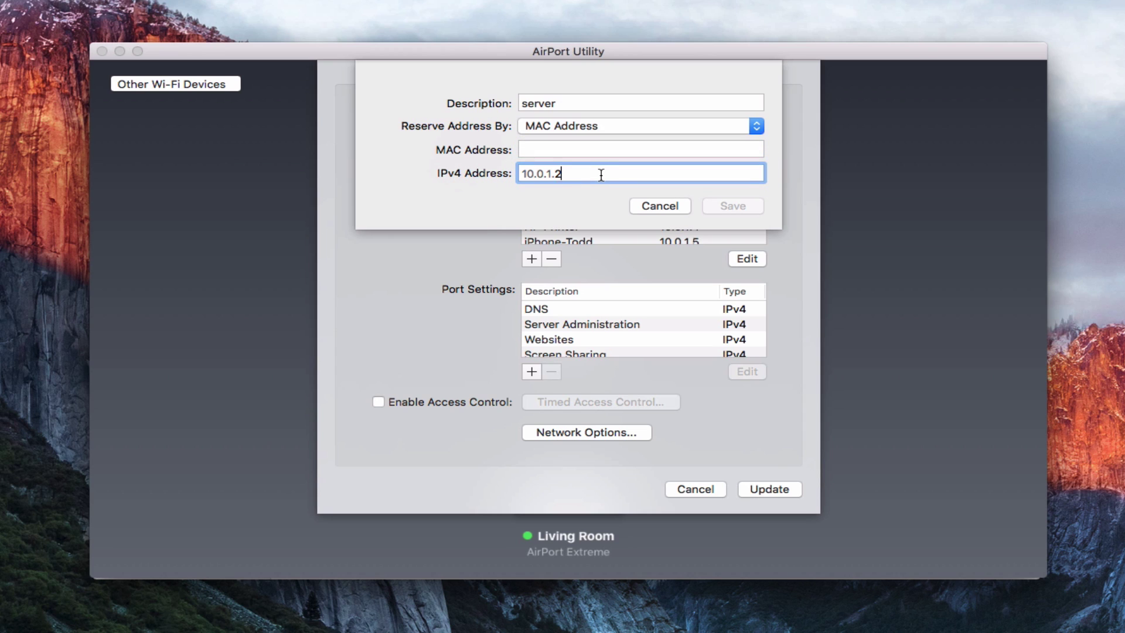
key(BackSpace)
text(3)
click(656, 203)
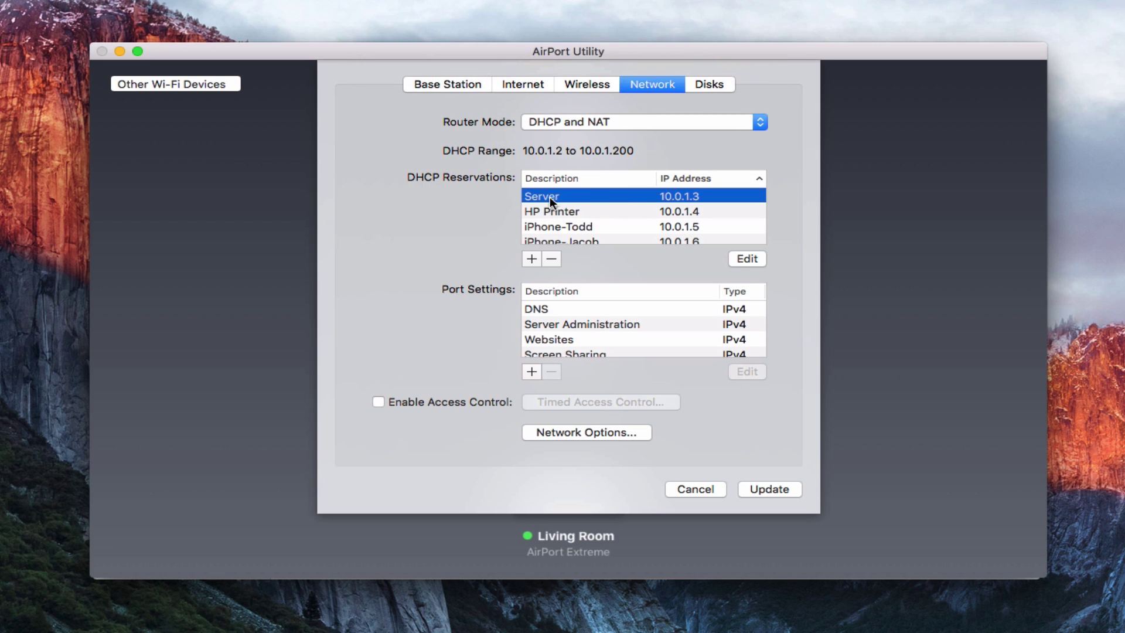
Inspect the existing Server DHCP reservation without changing it, and put the AirPort Utility window away.
click(738, 258)
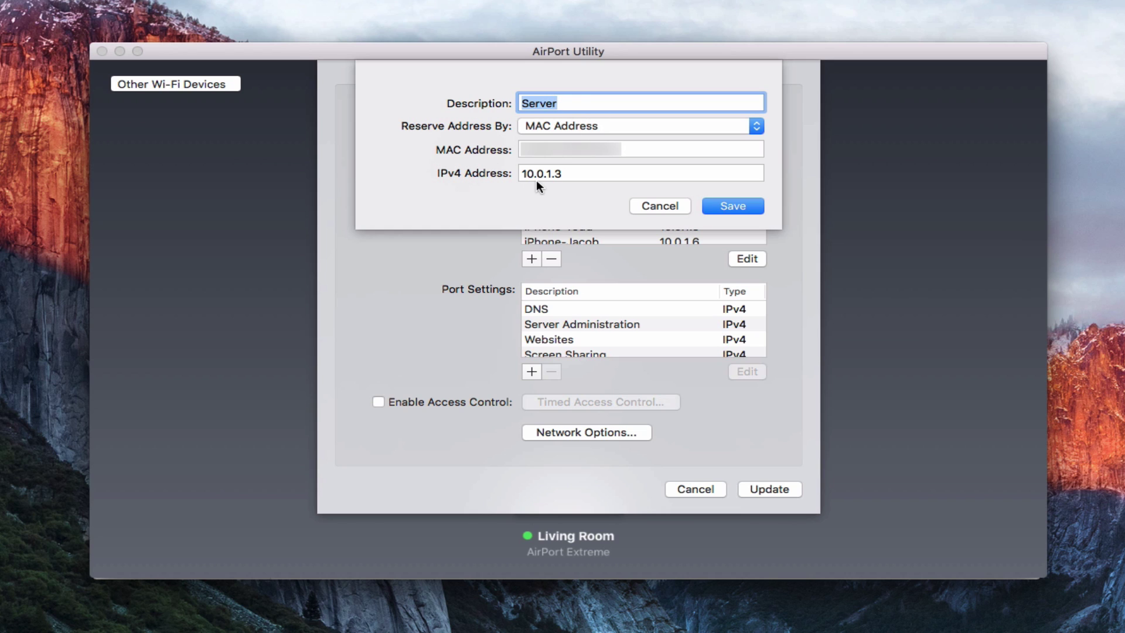
click(653, 209)
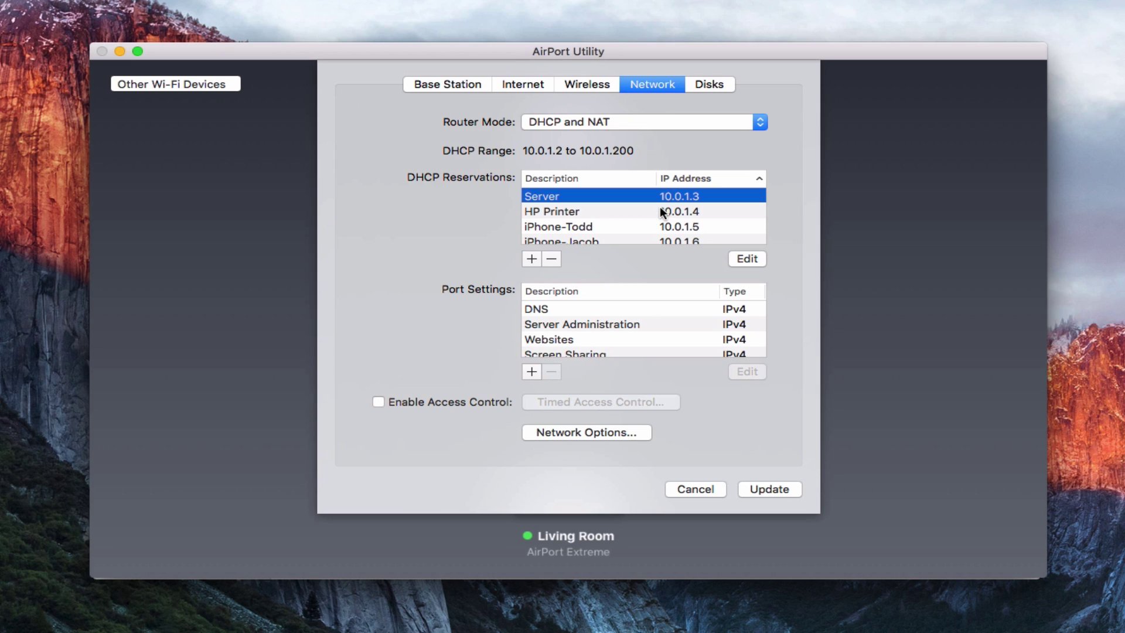
click(120, 52)
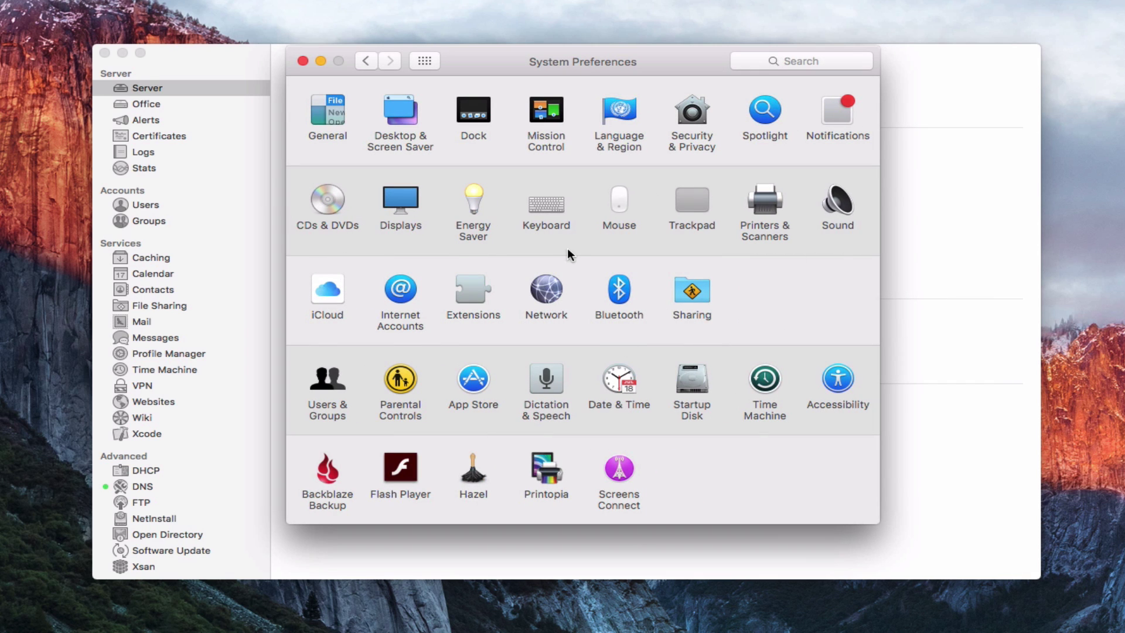
In the Ethernet connection's DNS settings in System Preferences, set the first DNS server to 10.0.1.3 and remove the 10.0.1.1 entry.
click(546, 290)
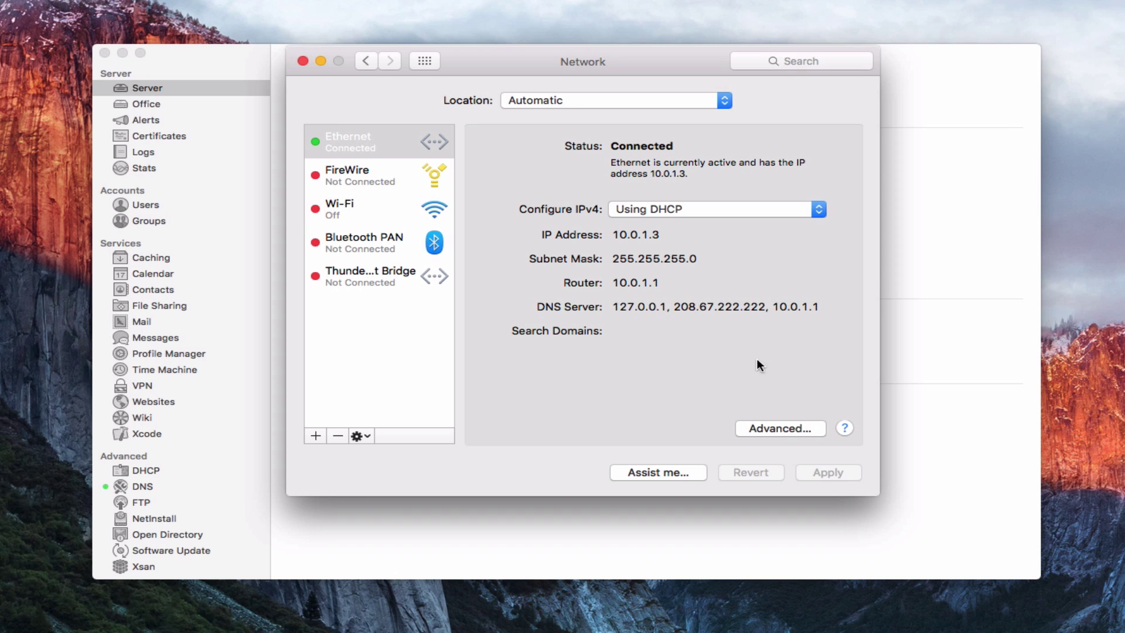
click(765, 428)
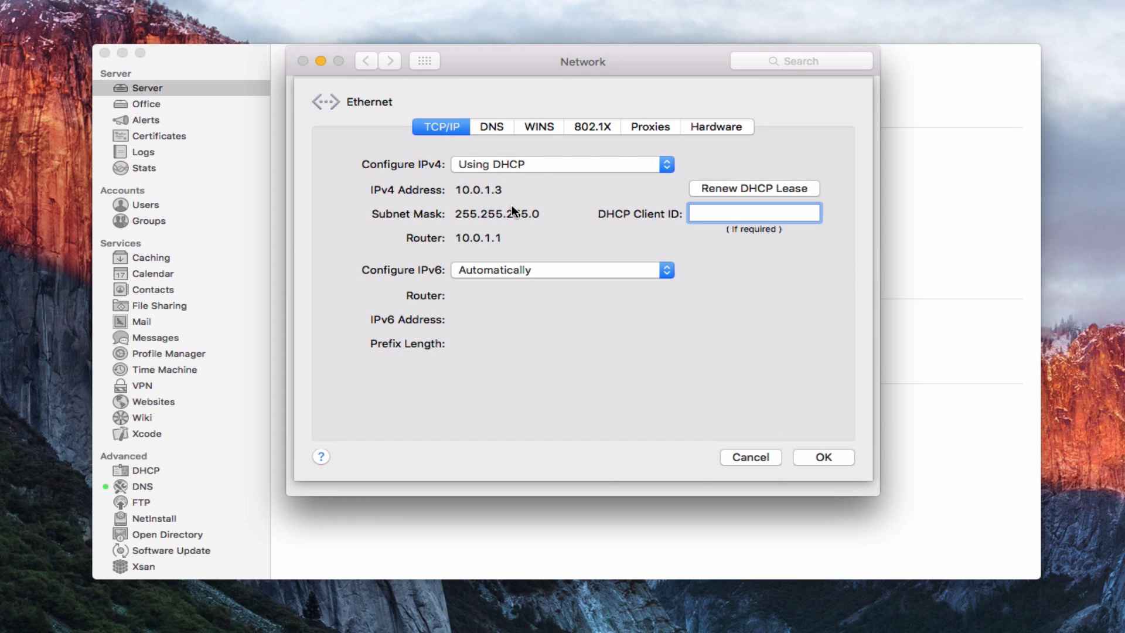
click(494, 126)
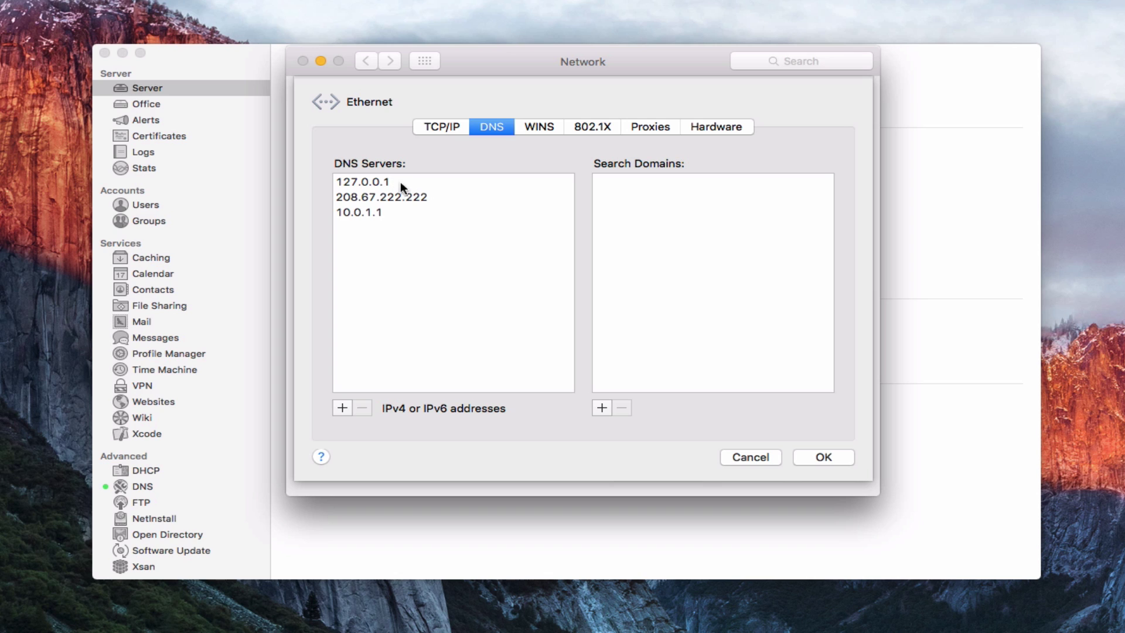
click(378, 214)
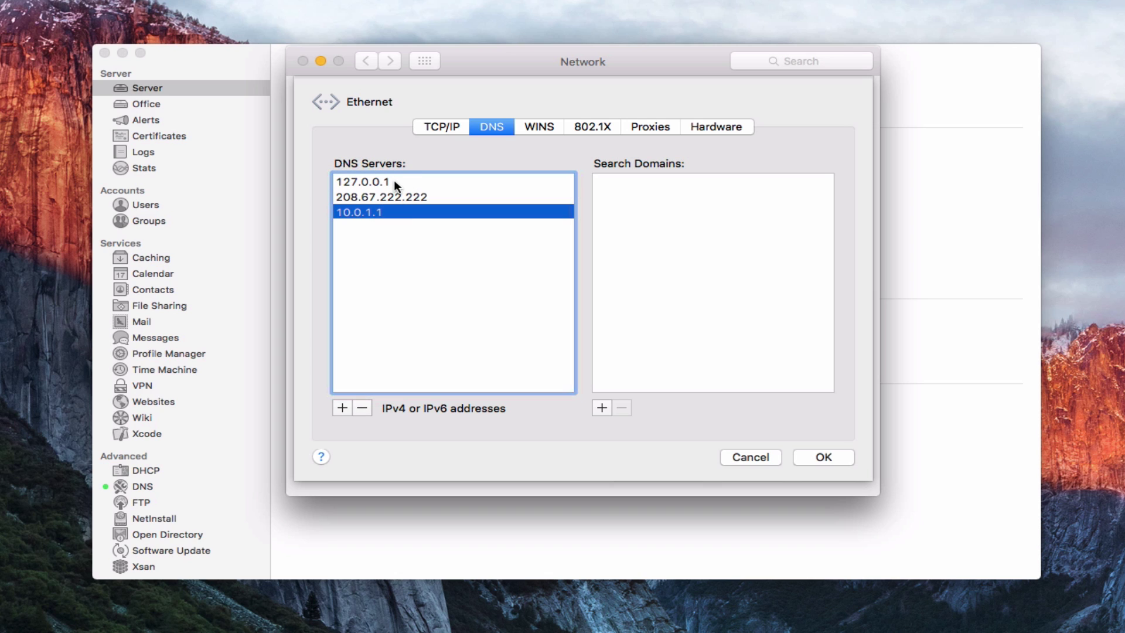
click(394, 182)
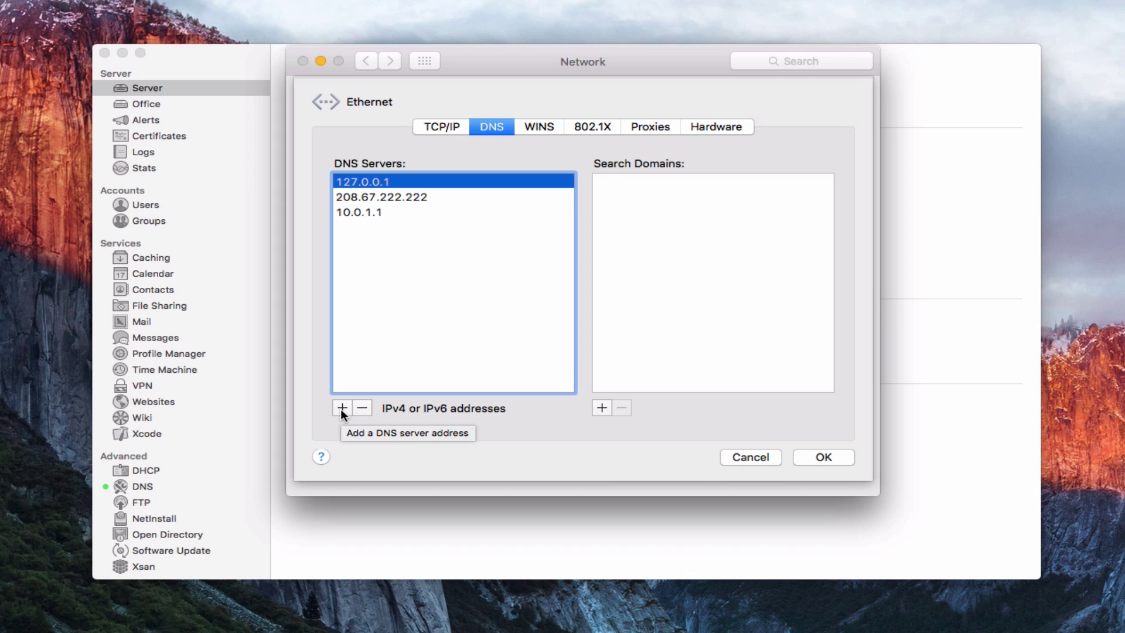
click(380, 184)
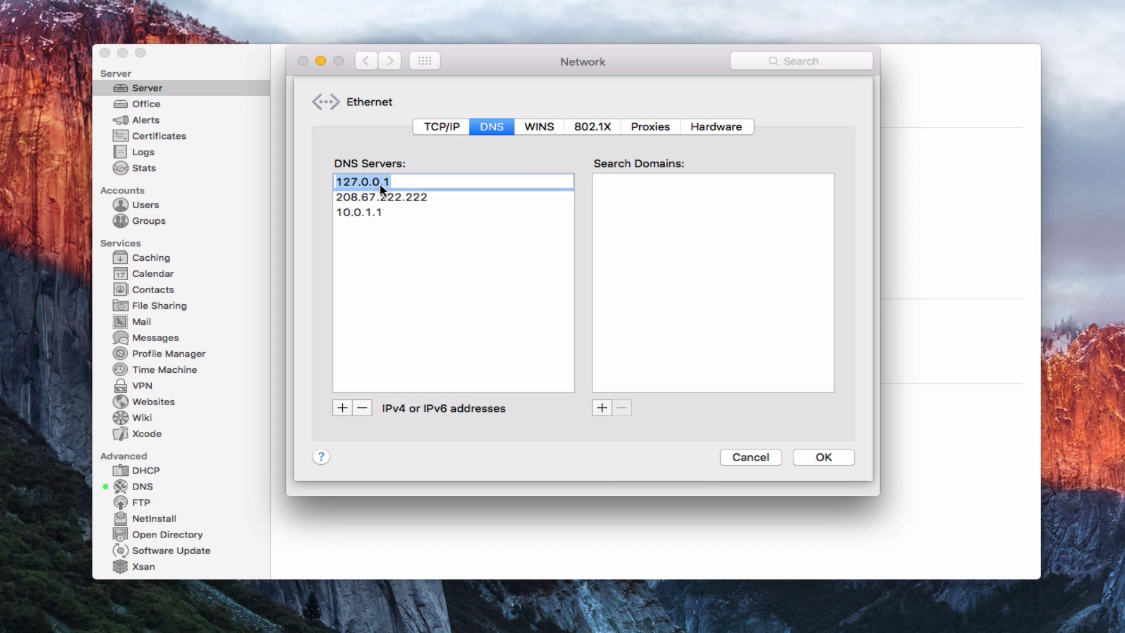
text(10.0.1.3)
click(390, 211)
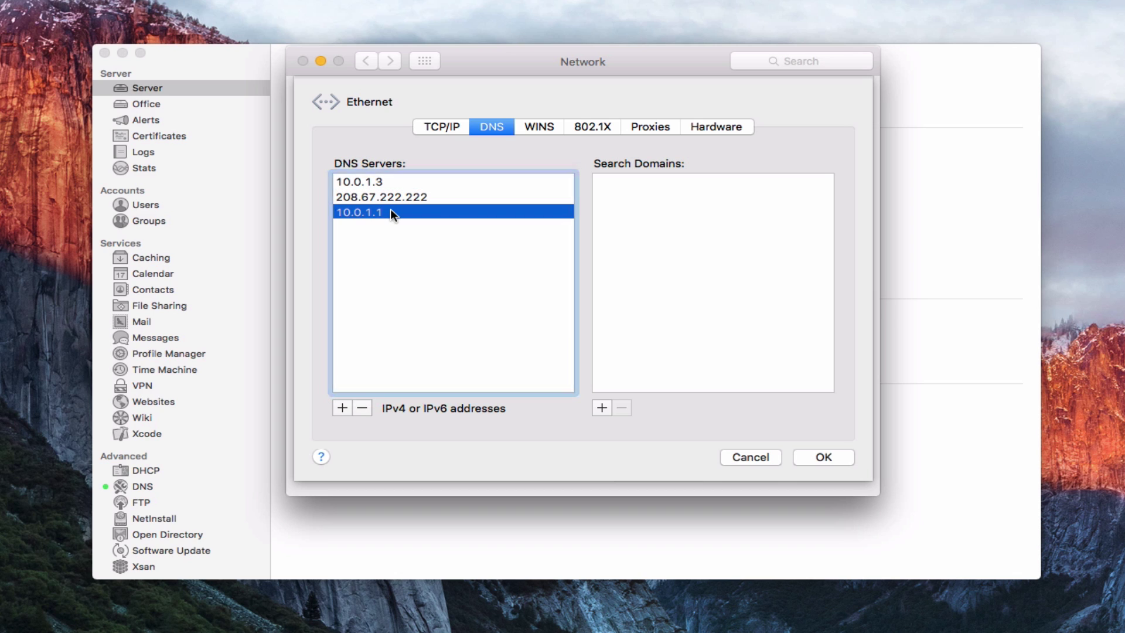
click(362, 407)
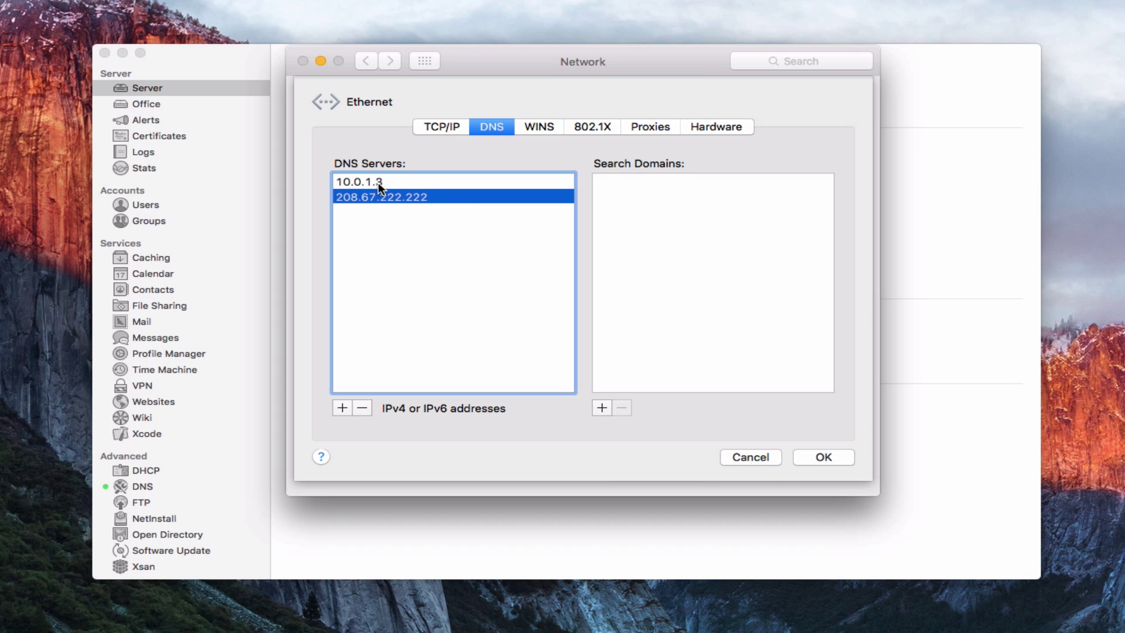
Apply the Ethernet connection's changed DNS servers, review the Ethernet network details, and put the System Preferences window away.
click(812, 452)
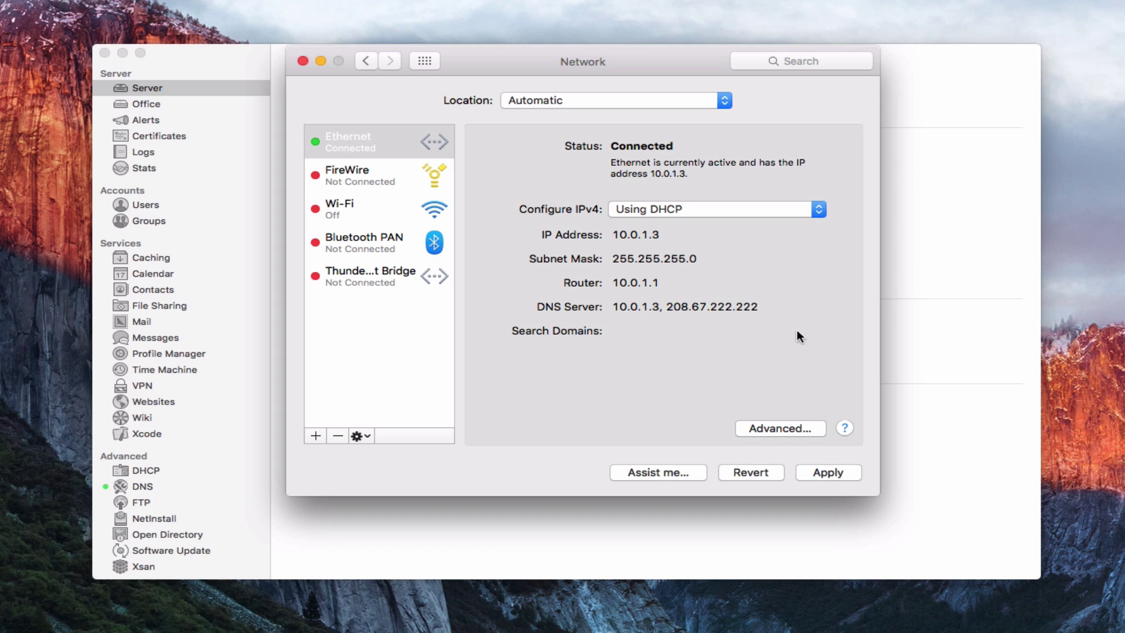
click(819, 476)
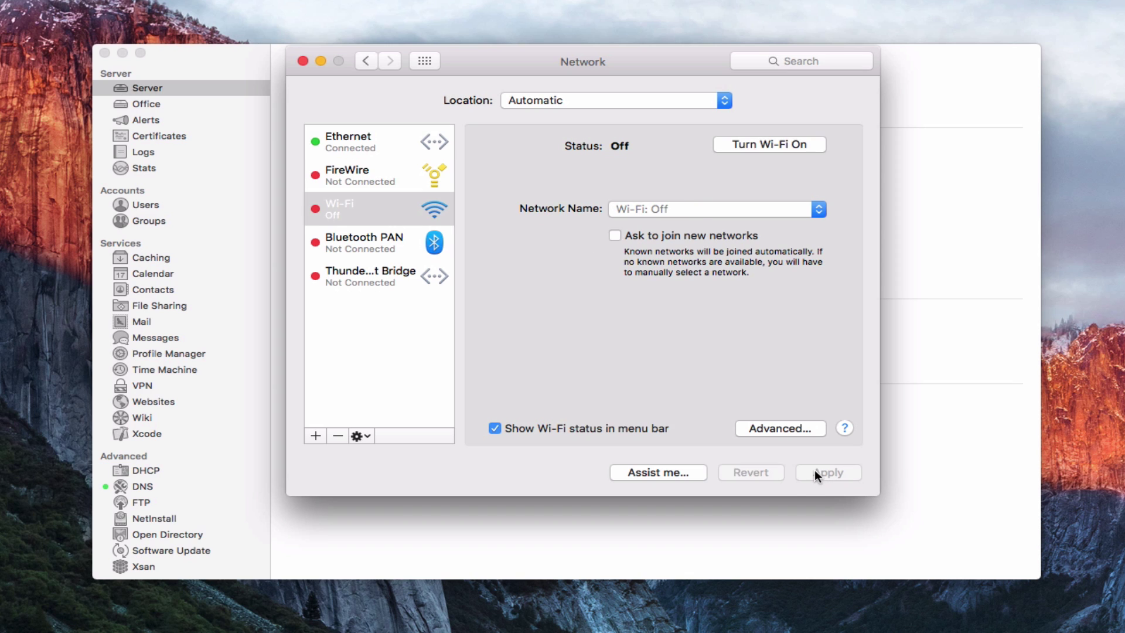
click(357, 147)
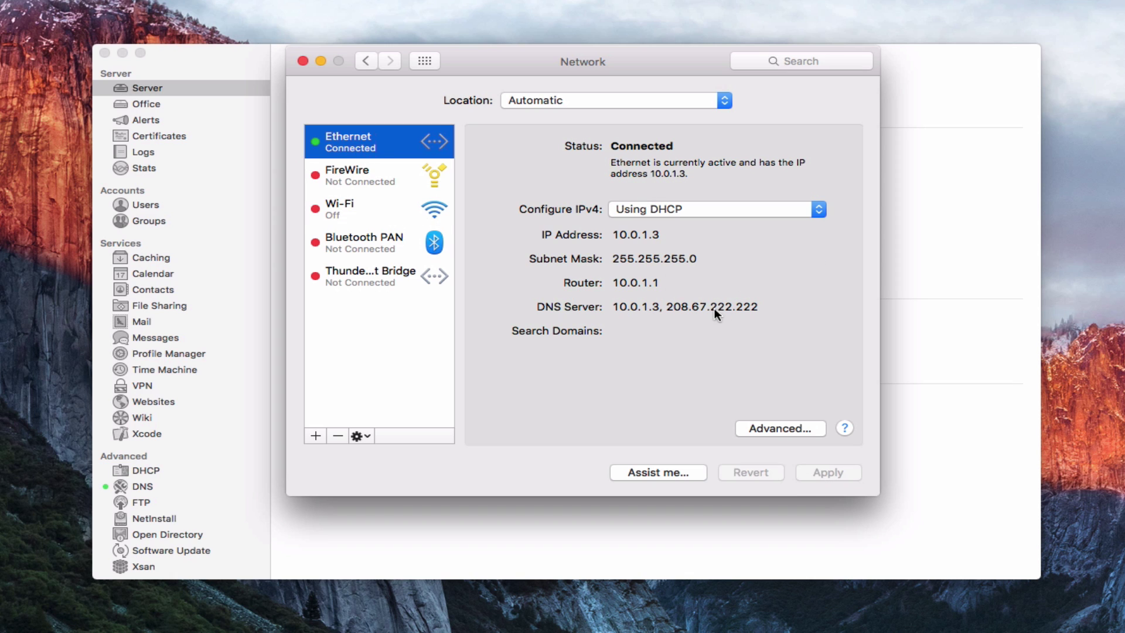
click(423, 61)
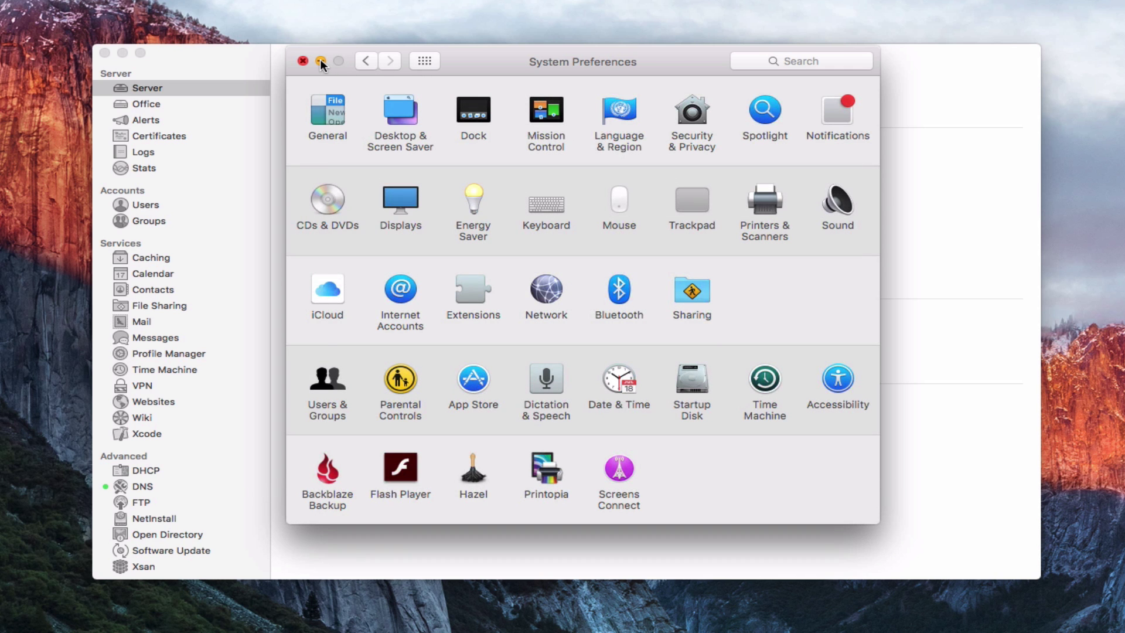
click(320, 61)
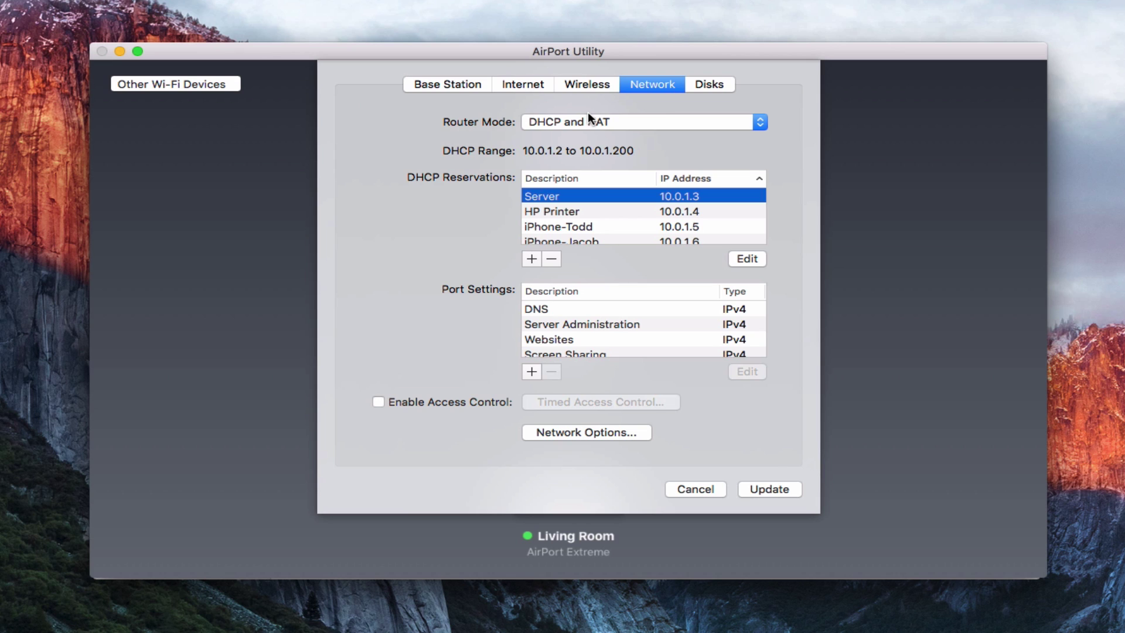
In AirPort Utility, enter 10.0.1.3 as the first DNS server in the router's Internet settings, and put the window away.
click(538, 86)
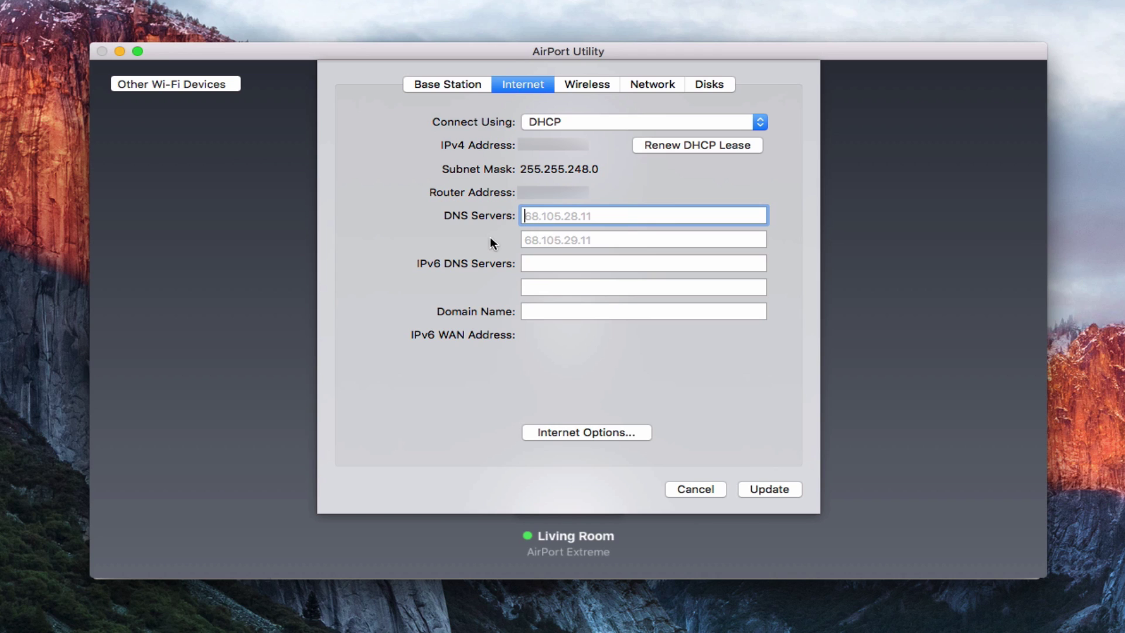
text(10.0.1.3)
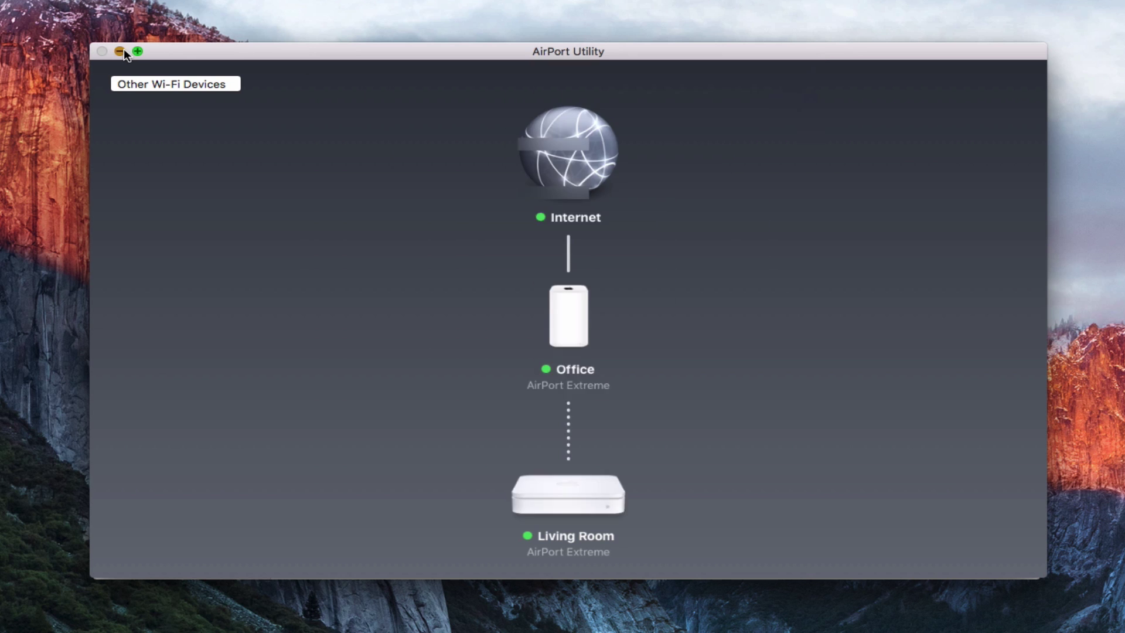
click(121, 51)
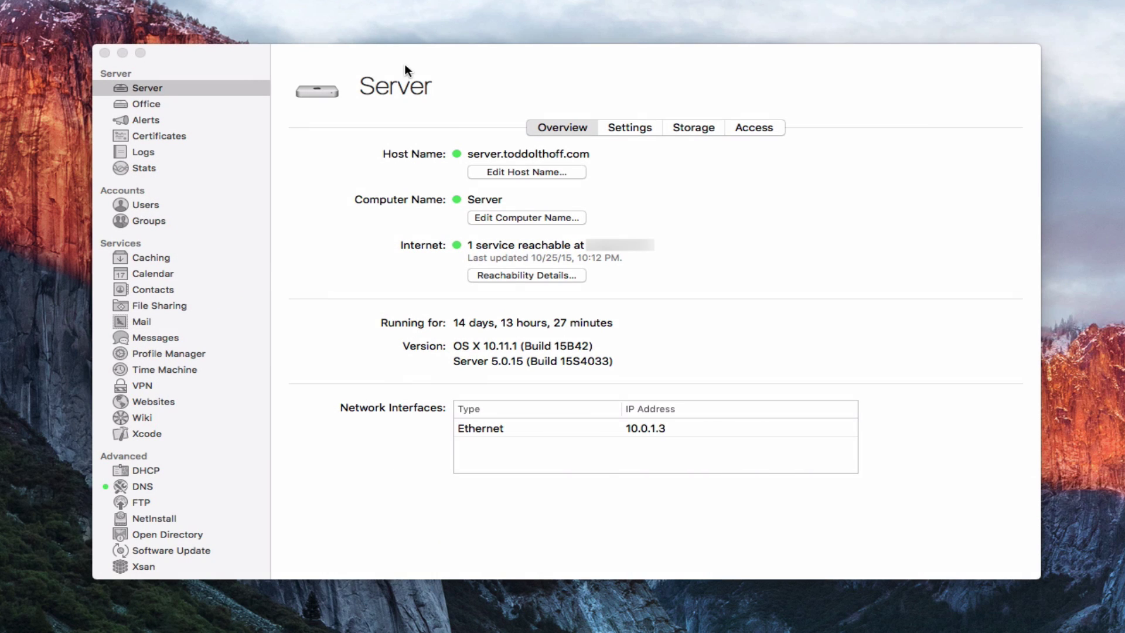